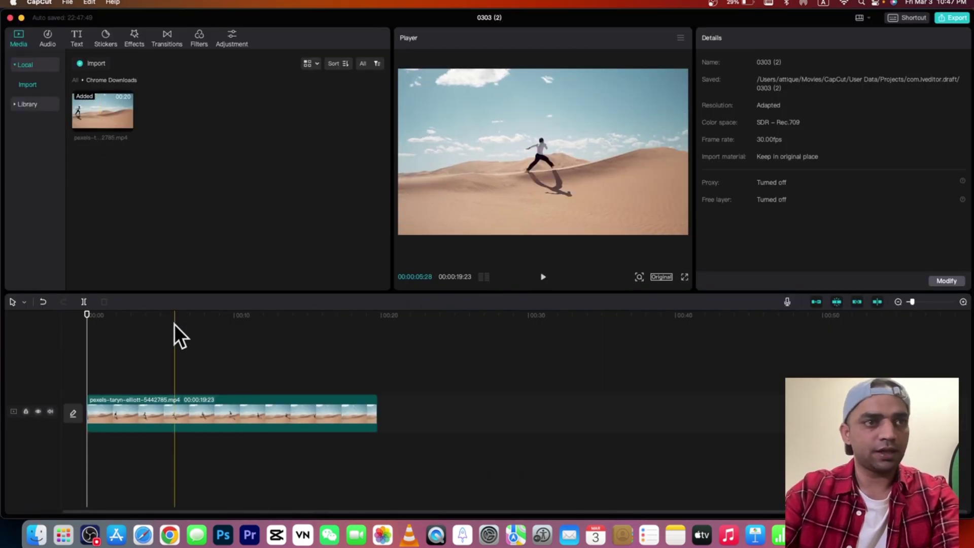
Place a second copy of the desert running clip on a track above the original and select it
{"action": "left_click", "coordinate": [126, 422]}
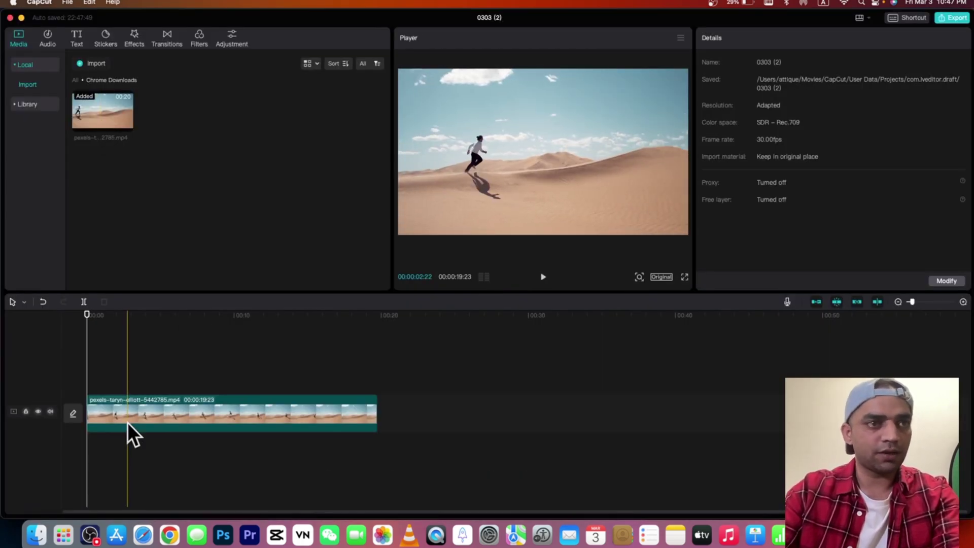
{"action": "mouse_move", "coordinate": [109, 110]}
{"action": "left_mouse_down"}
{"action": "mouse_move", "coordinate": [110, 258]}
{"action": "mouse_move", "coordinate": [80, 376]}
{"action": "left_mouse_up"}
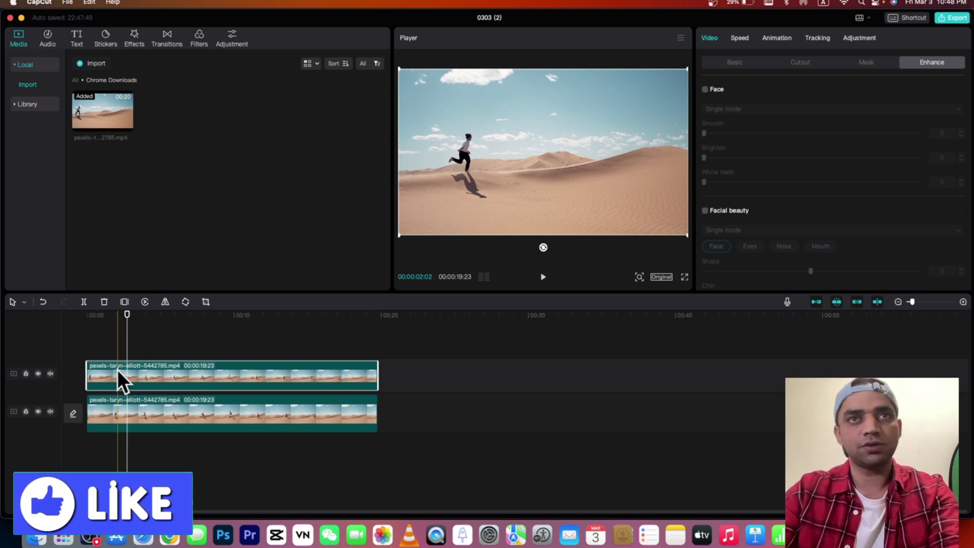
{"action": "left_click", "coordinate": [110, 355]}
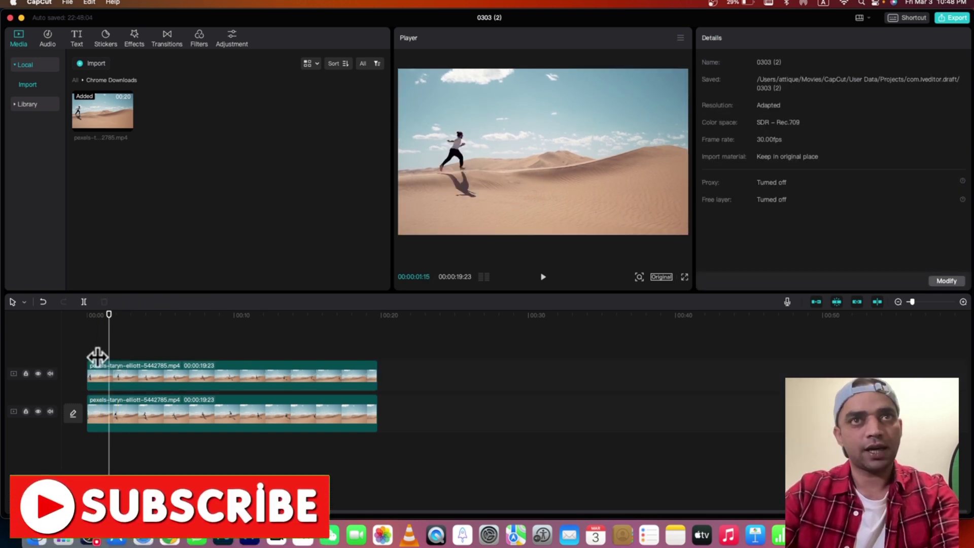
{"action": "left_click", "coordinate": [98, 373]}
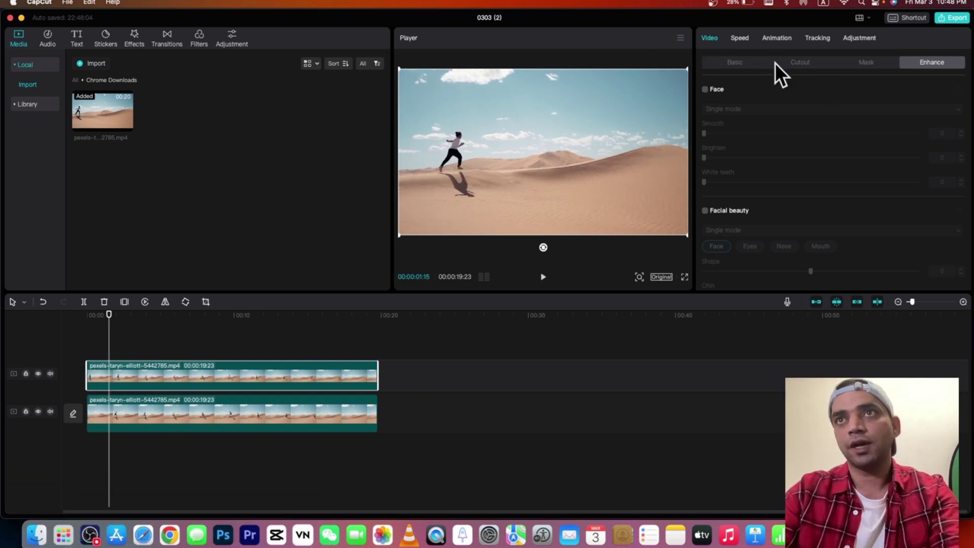
Turn on Auto cutout for the upper clip and freeze the runner at the current frame
{"action": "left_click", "coordinate": [792, 64]}
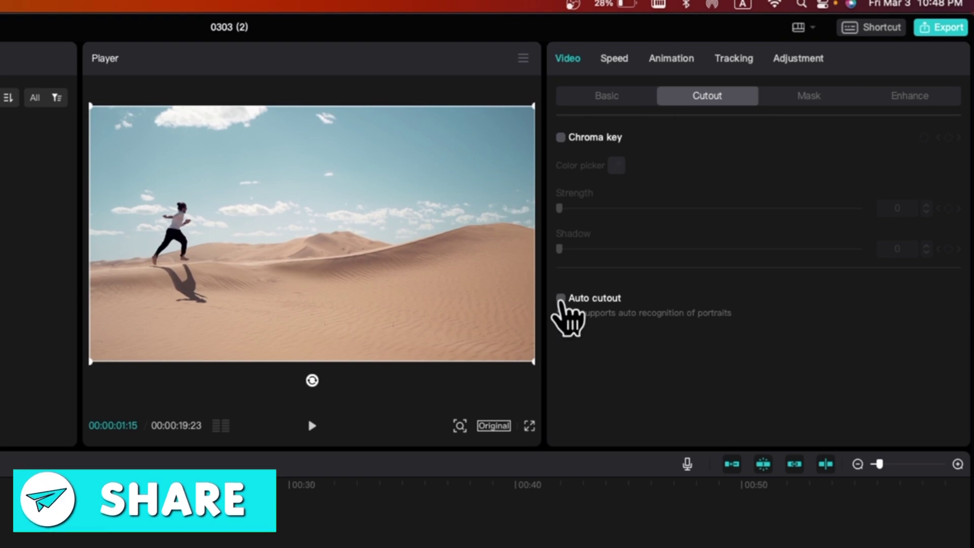
{"action": "left_click", "coordinate": [561, 298]}
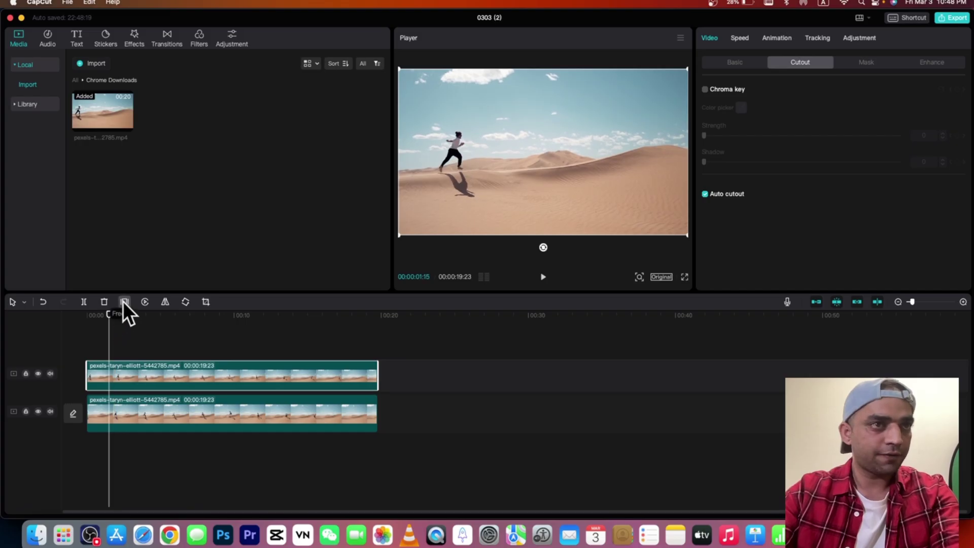
{"action": "left_click", "coordinate": [124, 301]}
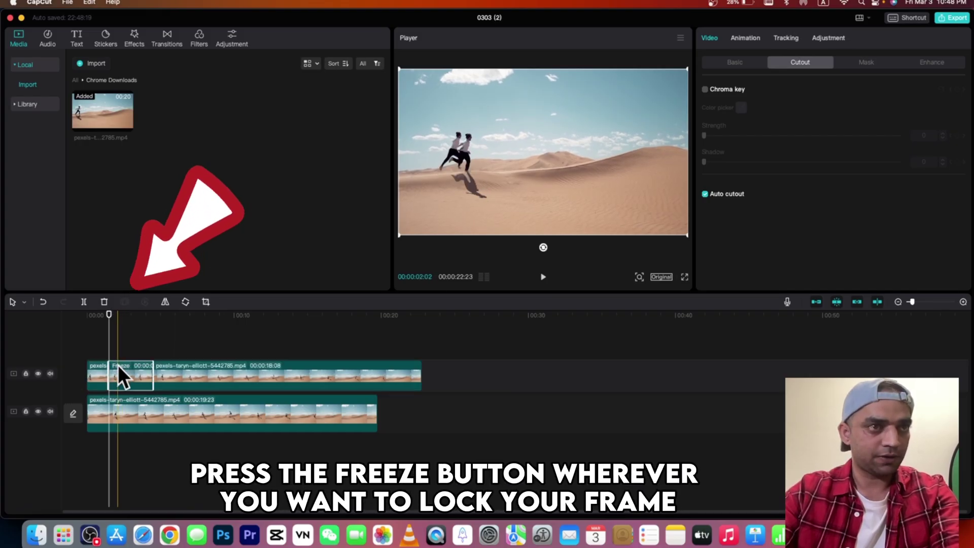
Delete the upper clip's parts before and after the freeze frame
{"action": "left_click", "coordinate": [99, 373]}
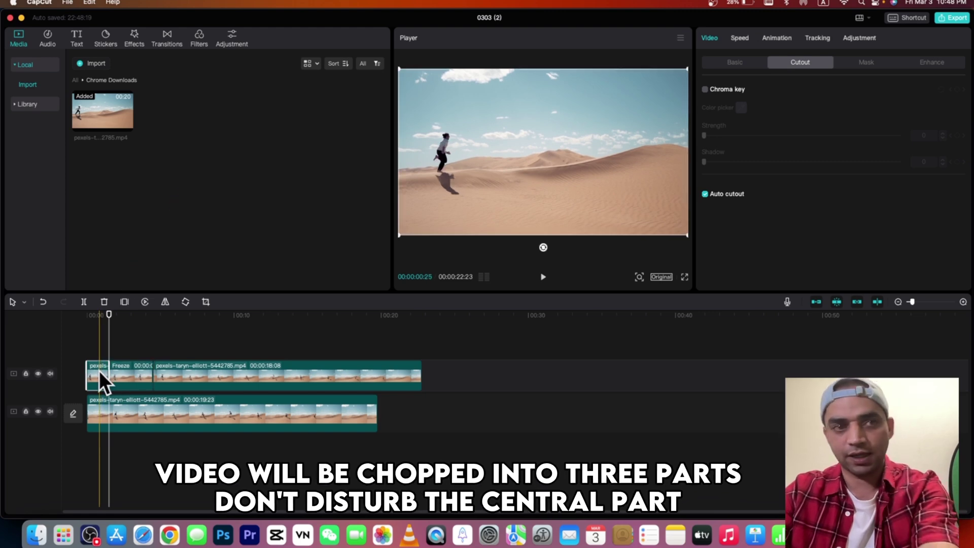
{"action": "key", "text": "Delete"}
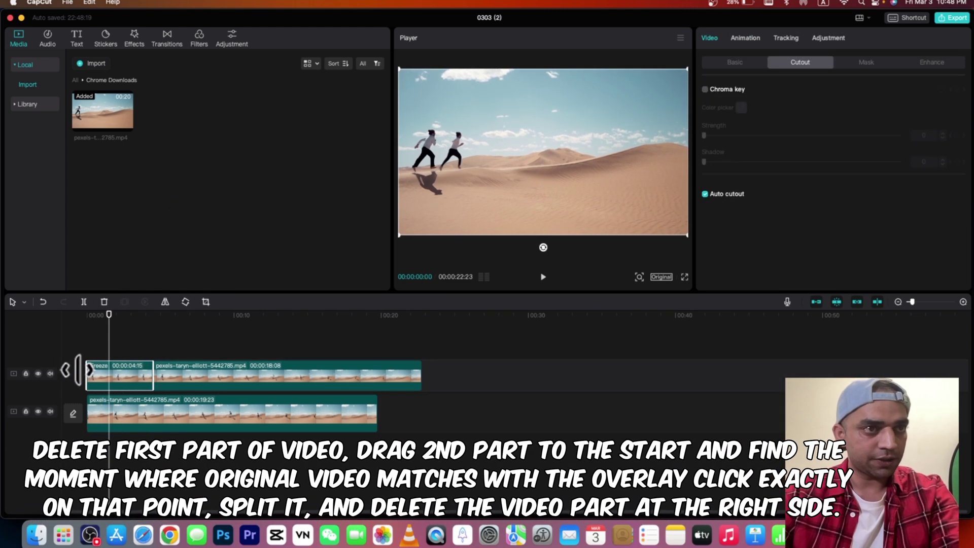
{"action": "left_click", "coordinate": [231, 380]}
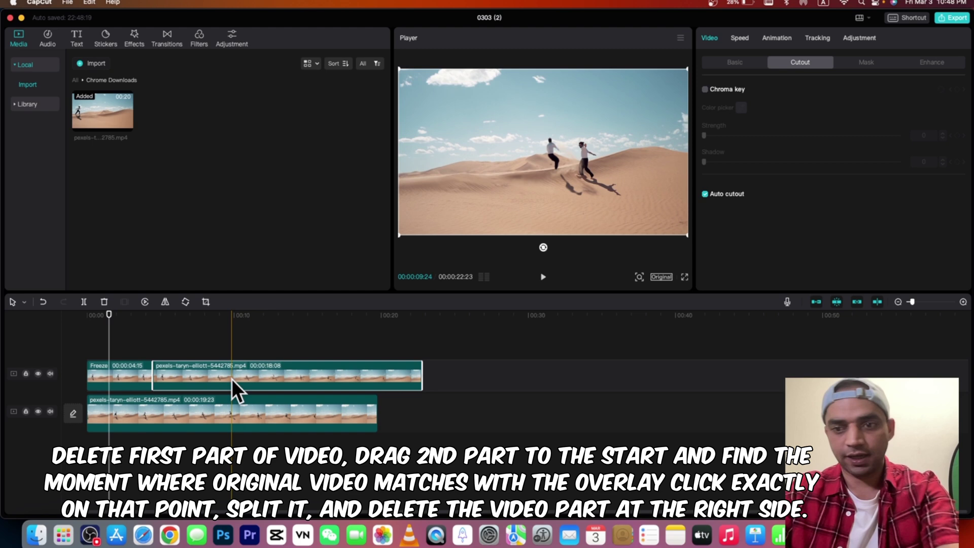
{"action": "key", "text": "Delete"}
Play from the start to where the runner catches up, then split there and delete the freeze clip's remainder
{"action": "left_click", "coordinate": [106, 314]}
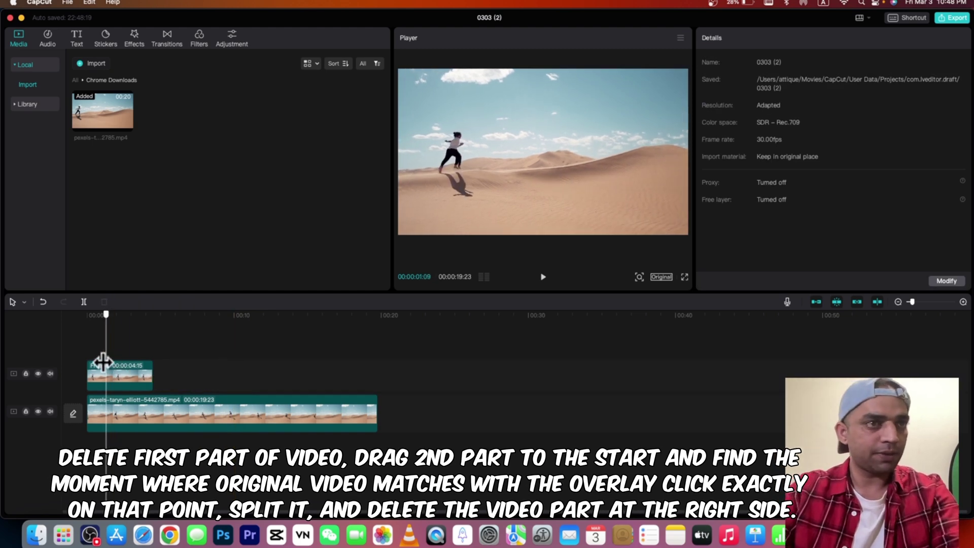
{"action": "left_click_drag", "start_coordinate": [103, 359], "coordinate": [74, 356]}
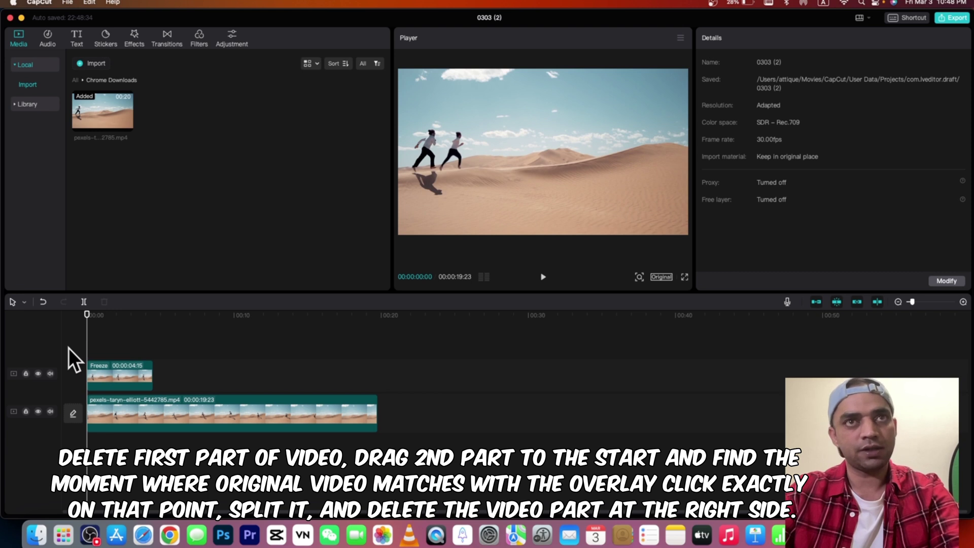
{"action": "key", "text": "space"}
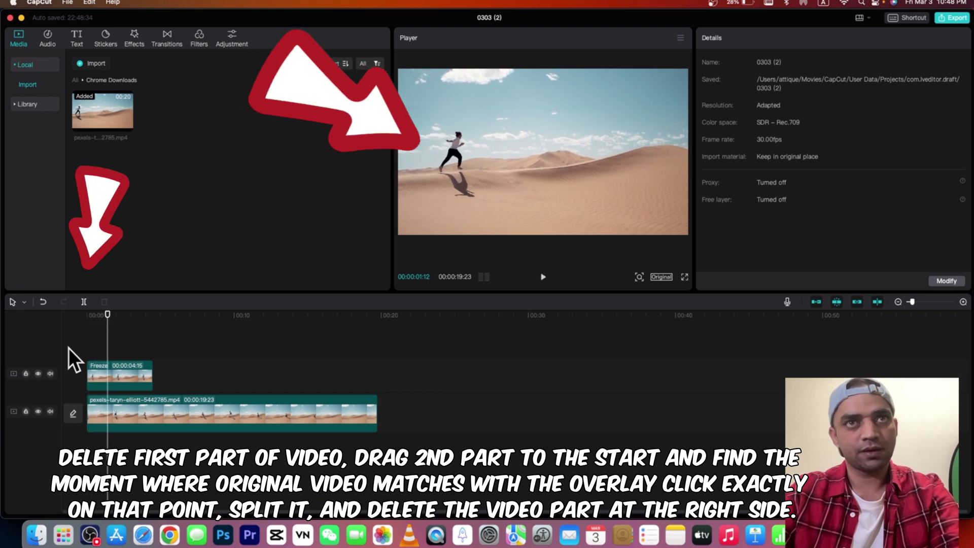
{"action": "left_click", "coordinate": [126, 373]}
{"action": "left_click", "coordinate": [84, 302]}
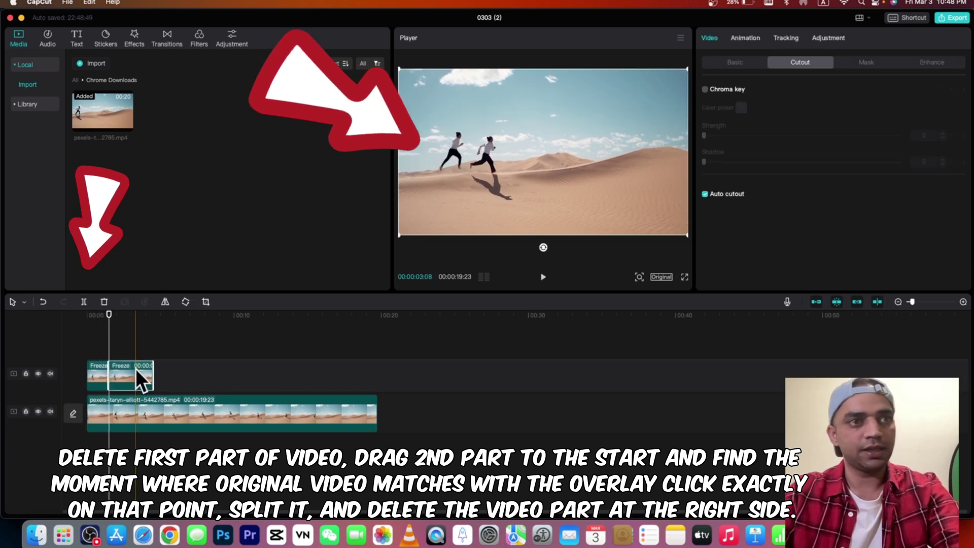
{"action": "key", "text": "Delete"}
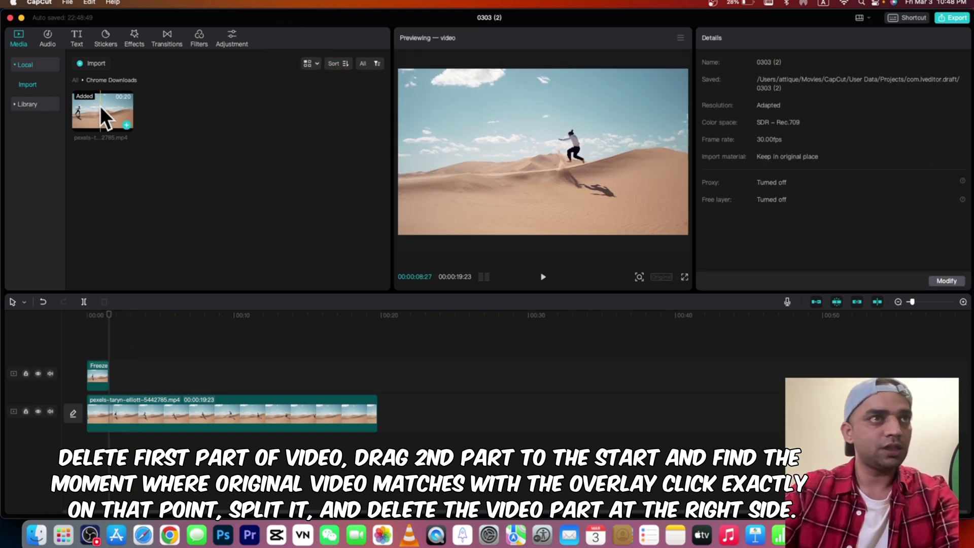
Add another clip copy on a new top track with Auto cutout, and play to a later pose
{"action": "left_click_drag", "start_coordinate": [100, 106], "coordinate": [81, 345]}
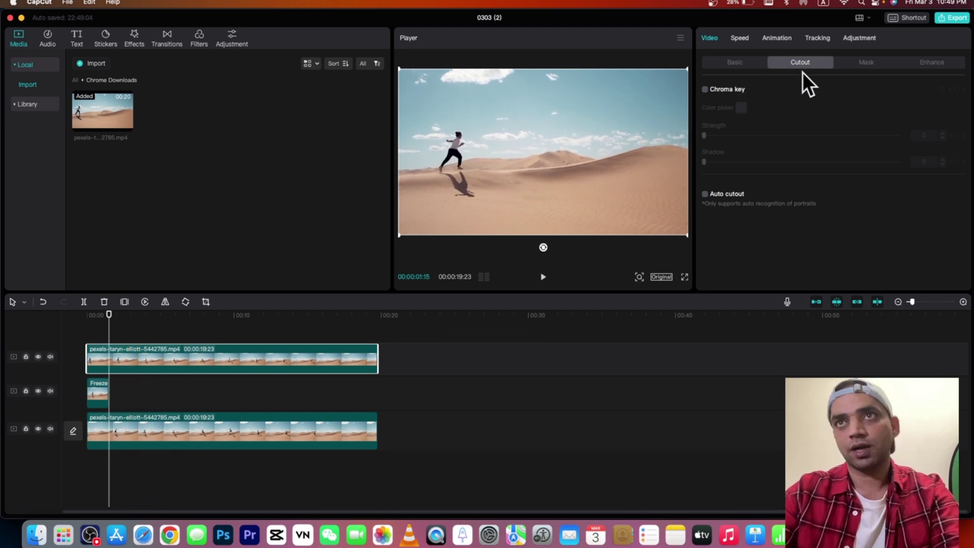
{"action": "left_click", "coordinate": [706, 194]}
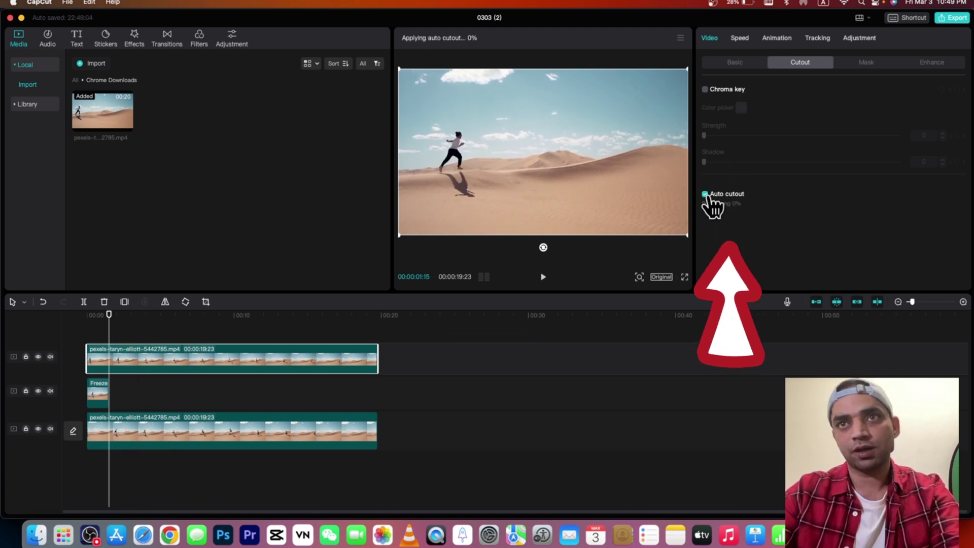
{"action": "left_click", "coordinate": [98, 335]}
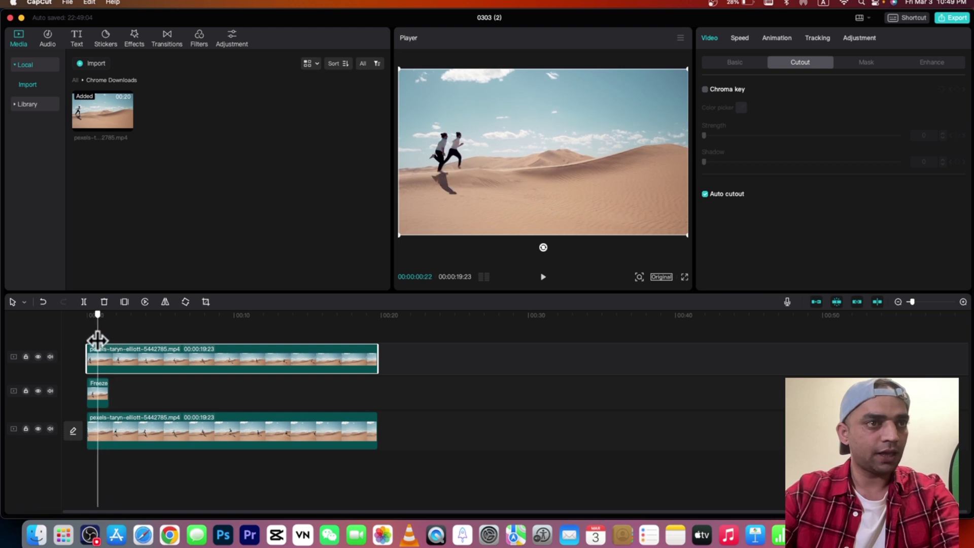
{"action": "key", "text": "space"}
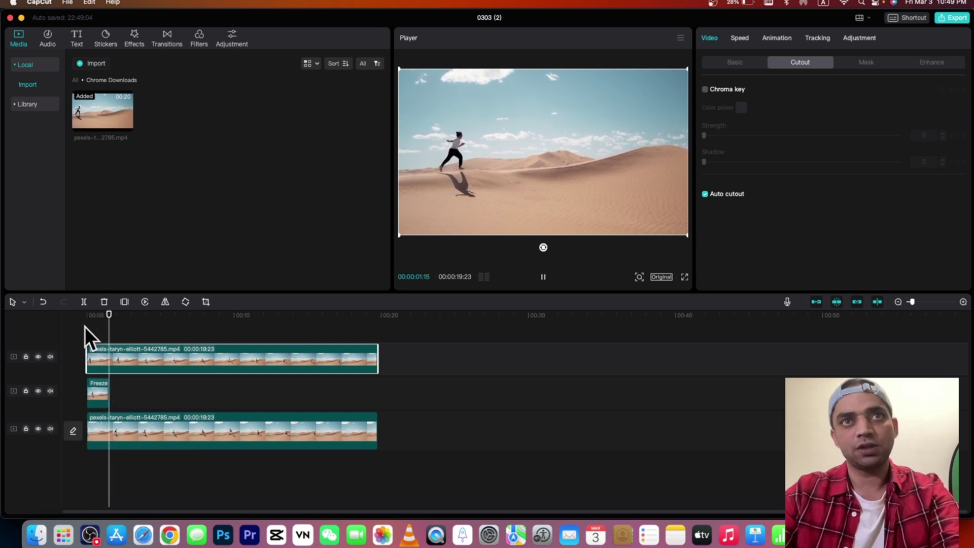
{"action": "key", "text": "space"}
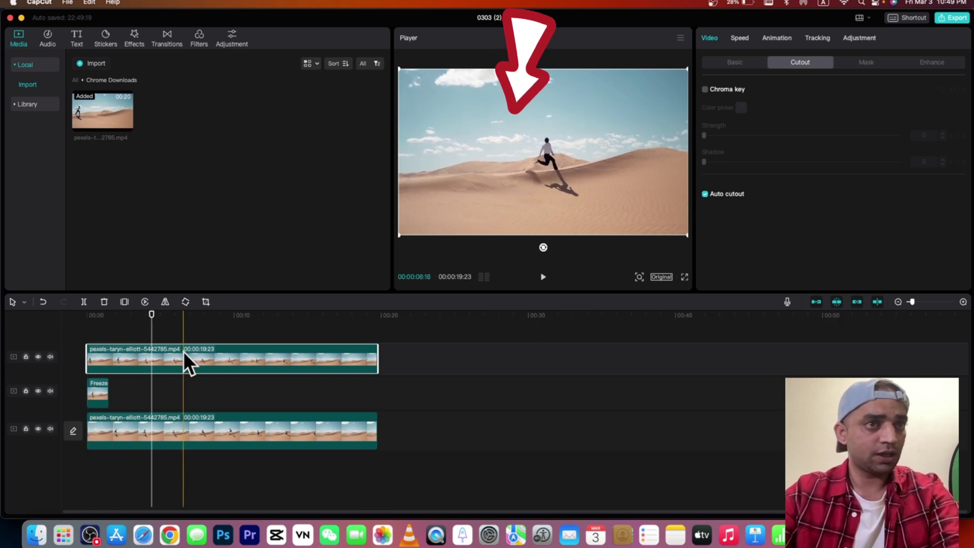
Freeze the top copy at the chosen pose and delete the part before the freeze
{"action": "left_click", "coordinate": [127, 302]}
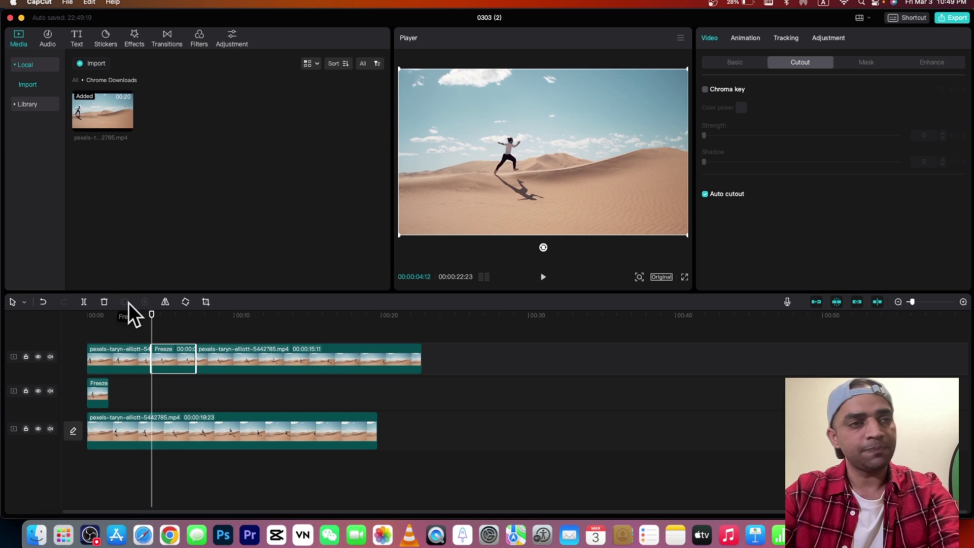
{"action": "left_click", "coordinate": [119, 358]}
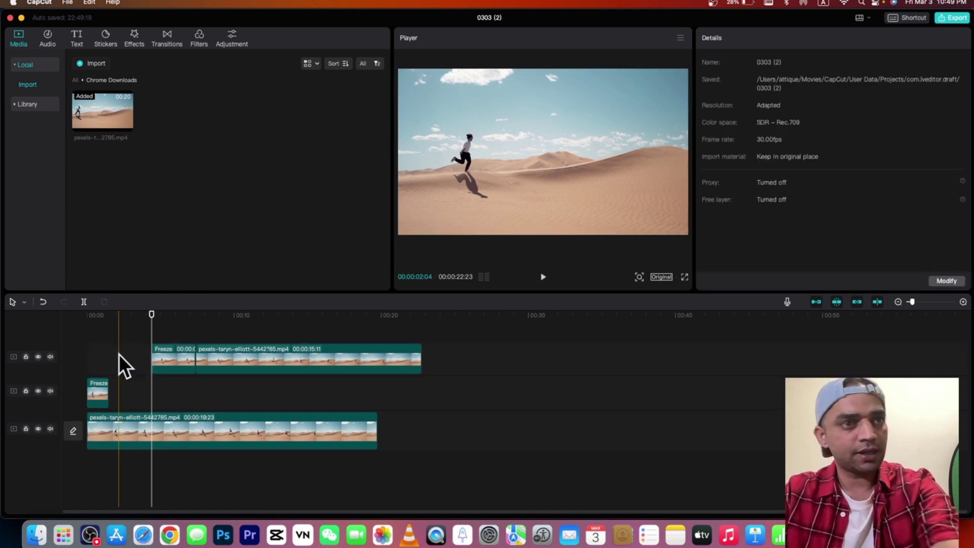
{"action": "key", "text": "BackSpace"}
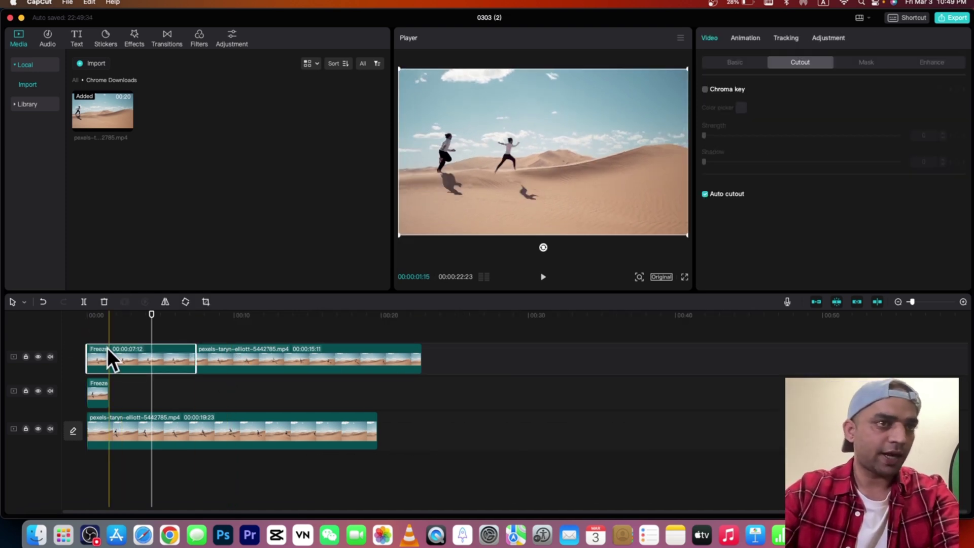
Split the top freeze clip where the live runner matches, deleting everything after it
{"action": "left_click", "coordinate": [95, 319]}
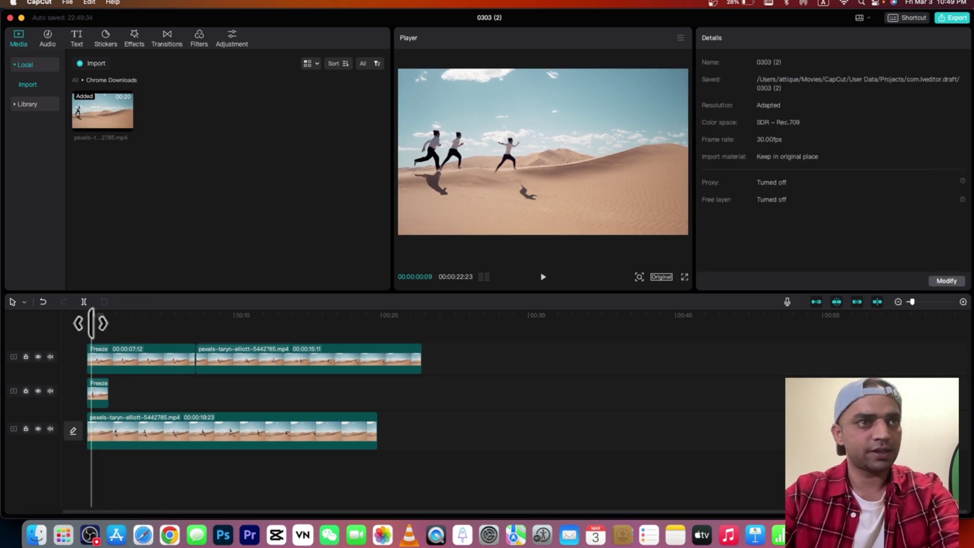
{"action": "left_click_drag", "start_coordinate": [92, 324], "coordinate": [152, 342]}
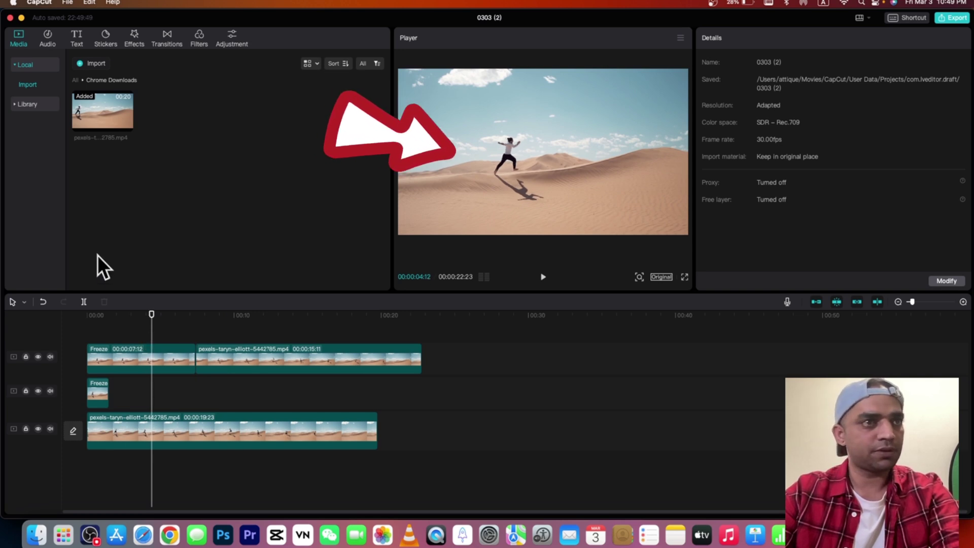
{"action": "left_click", "coordinate": [116, 353]}
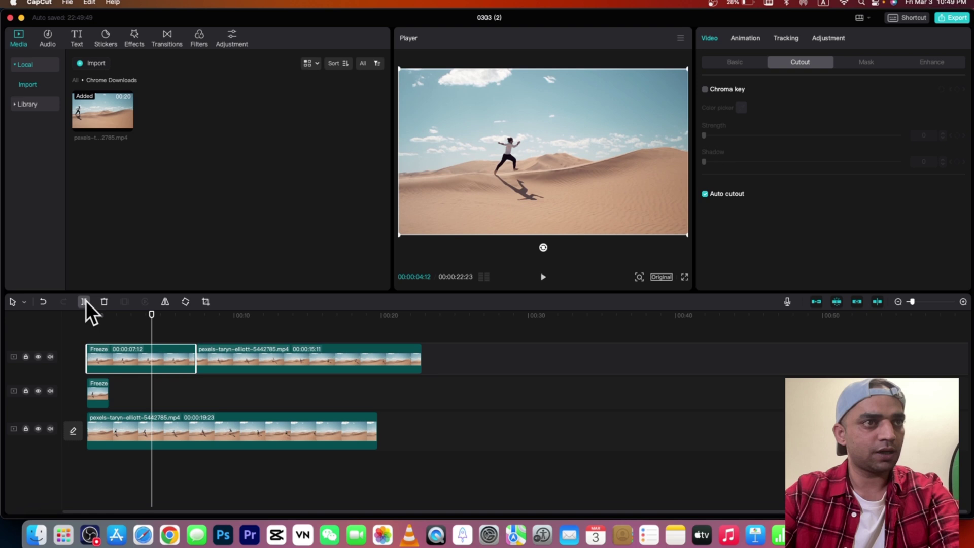
{"action": "left_click", "coordinate": [84, 302]}
{"action": "key", "text": "Delete"}
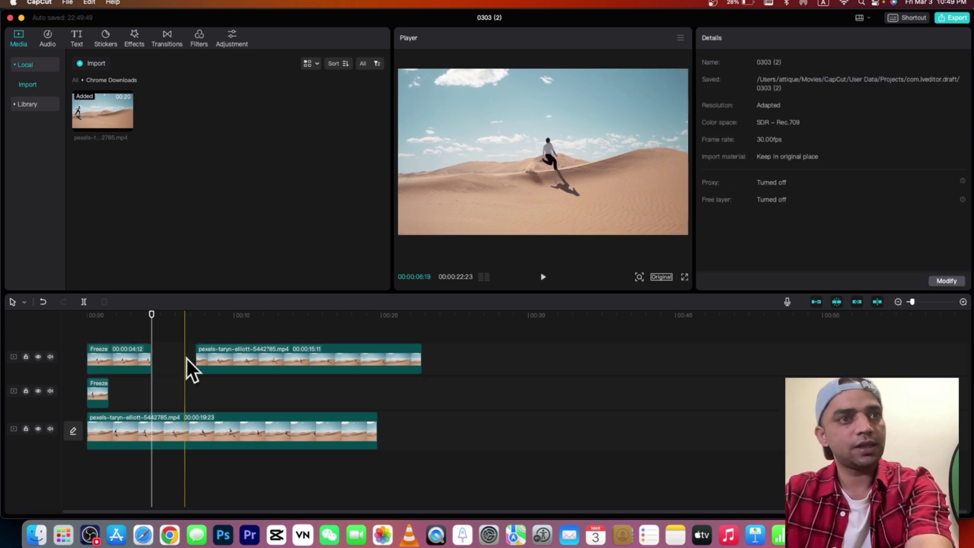
{"action": "left_click", "coordinate": [222, 348]}
{"action": "key", "text": "Delete"}
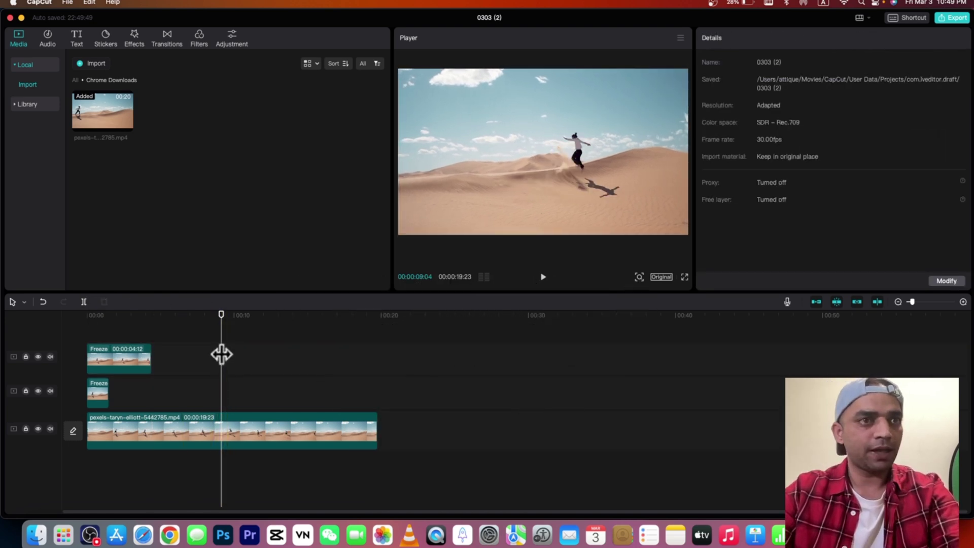
Play the edit back from the start to preview the runner clone trail
{"action": "key", "text": "space"}
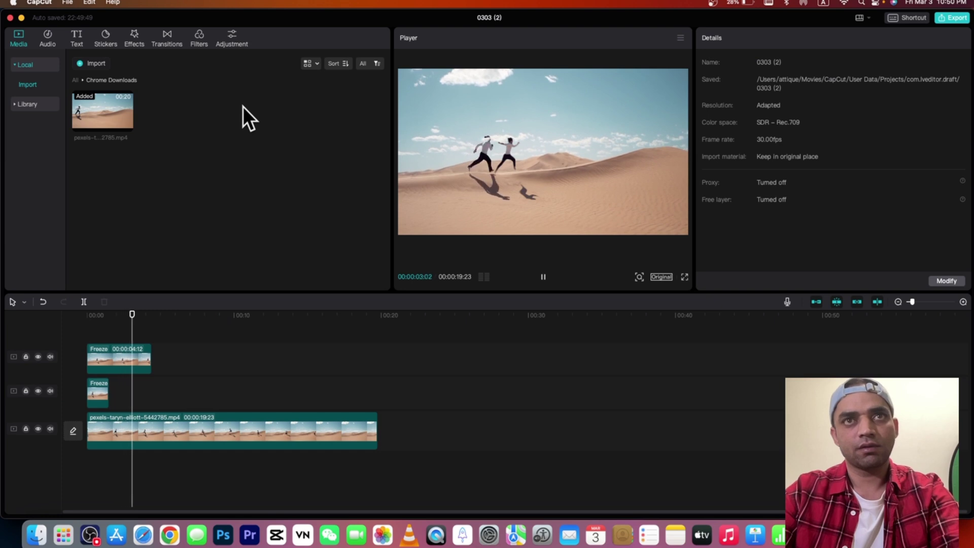